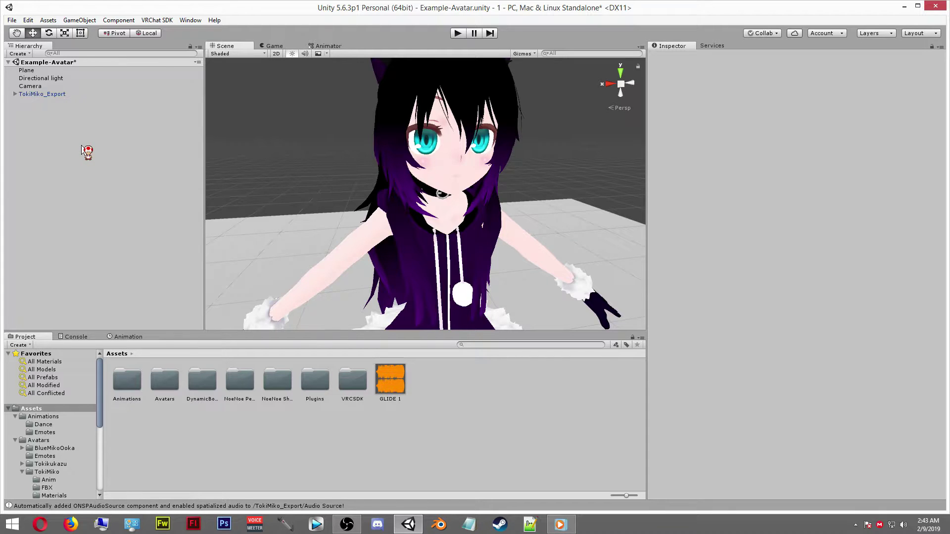
Step: Add an Audio > Audio Source child object under TokiMiko_Export
left_click(37, 99)
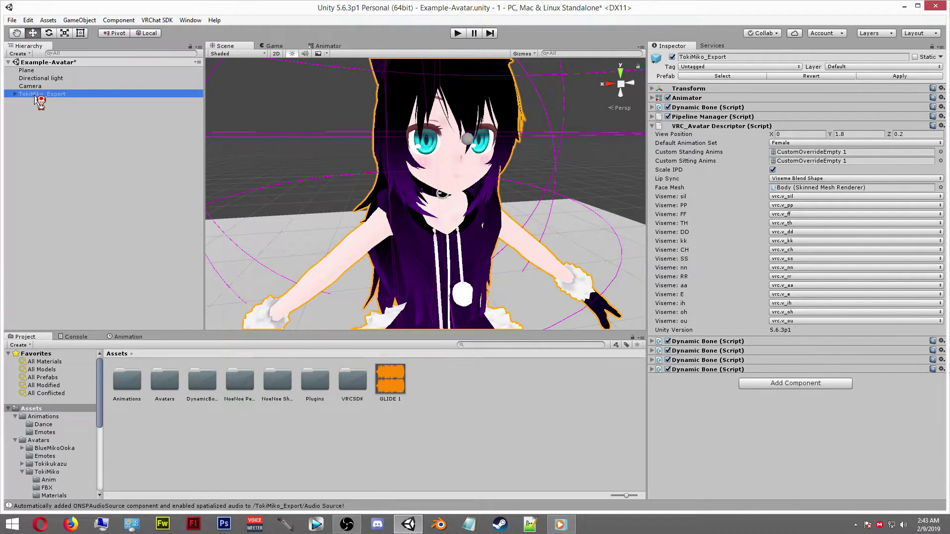
right_click(37, 99)
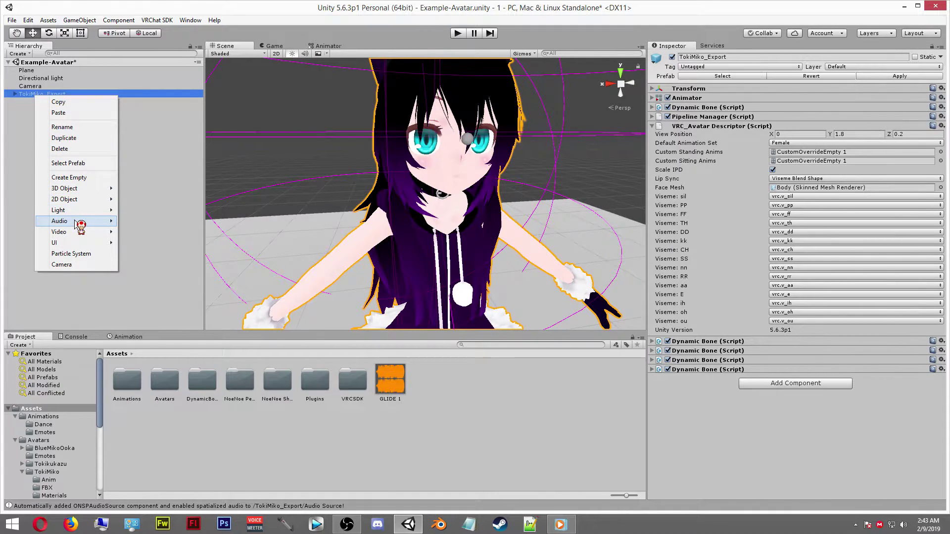
mouse_move(79, 225)
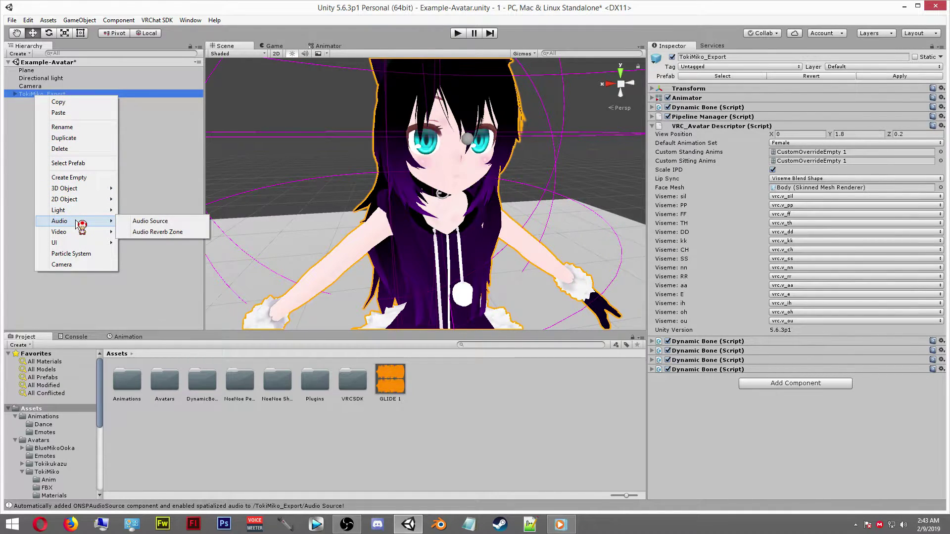
left_click(156, 223)
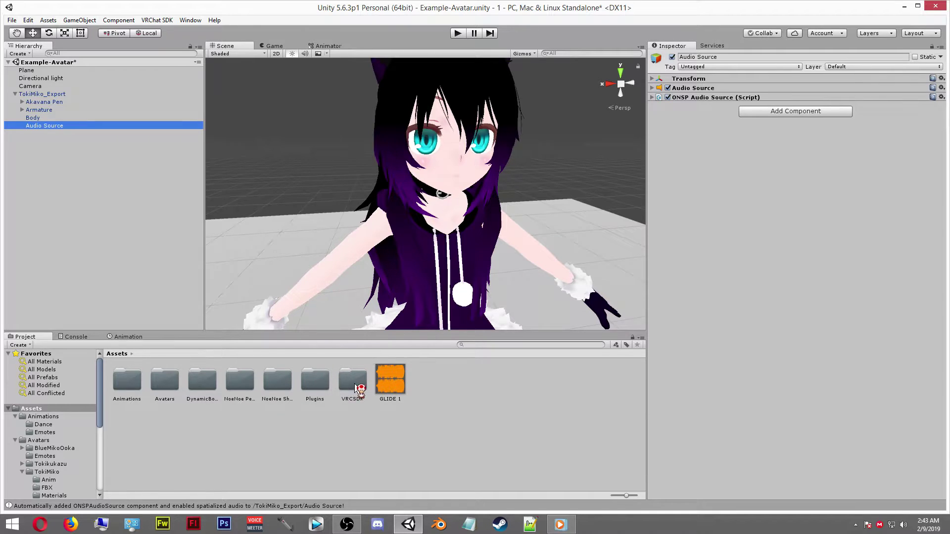
Step: Drop the GLIDE 1 track onto the Audio Source object and untick its active checkbox
left_click(390, 388)
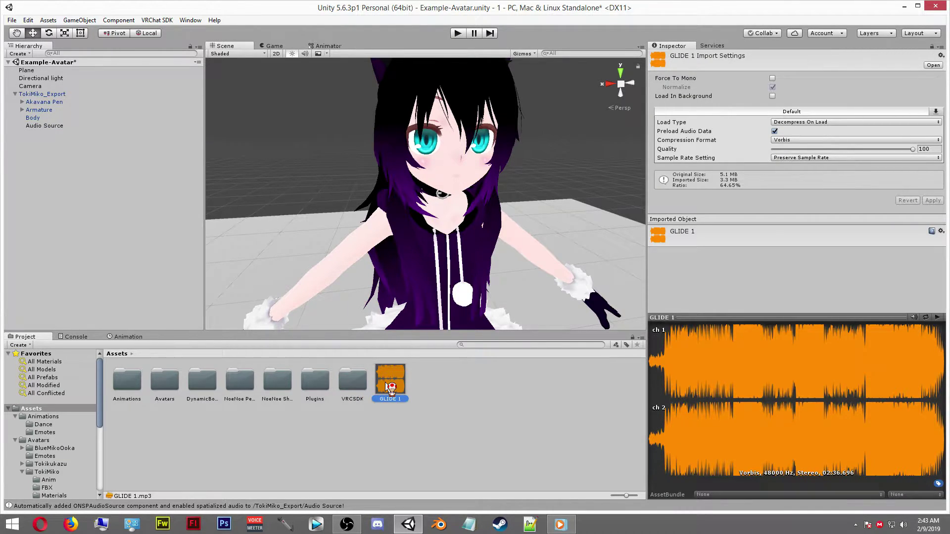
left_click_drag(390, 389, 50, 128)
left_click(49, 128)
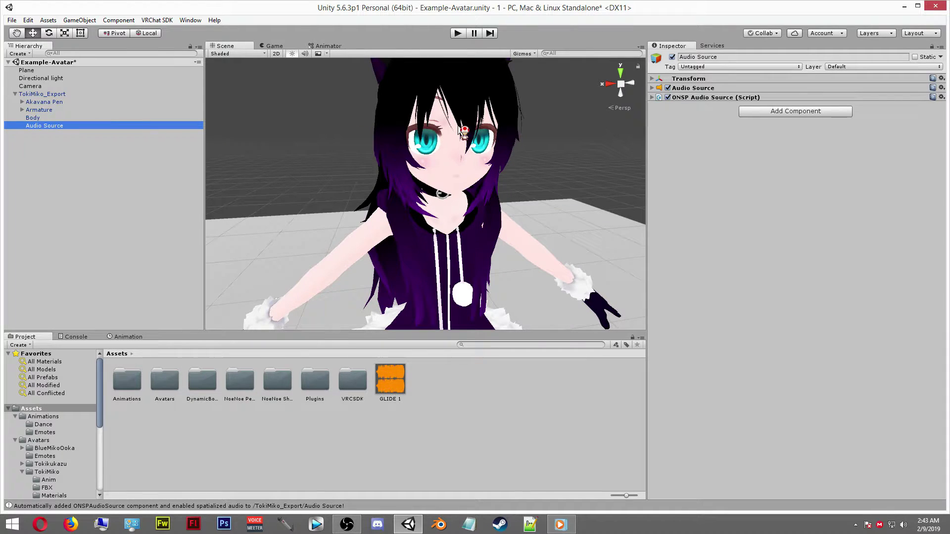
left_click(672, 57)
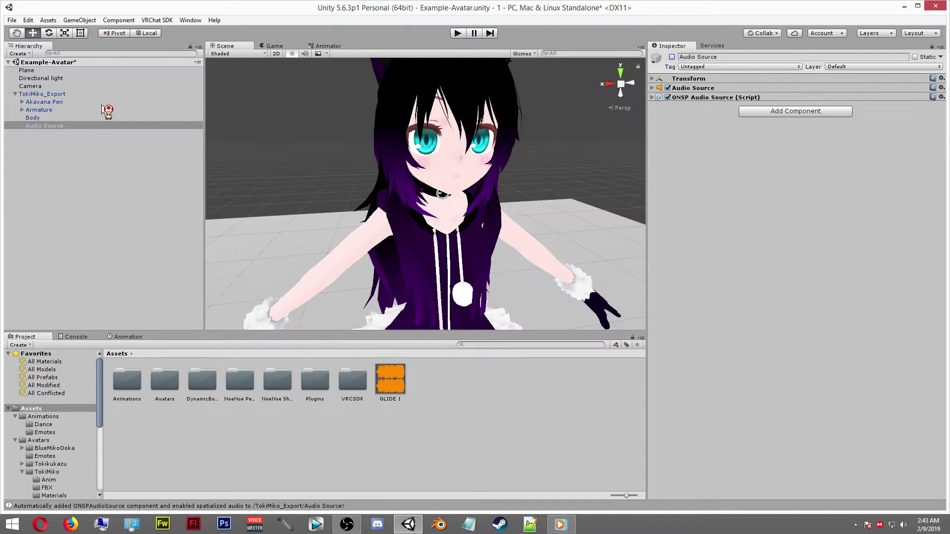
Step: Collapse TokiMiko_Export's child objects in the Hierarchy and reselect the avatar
left_click(15, 95)
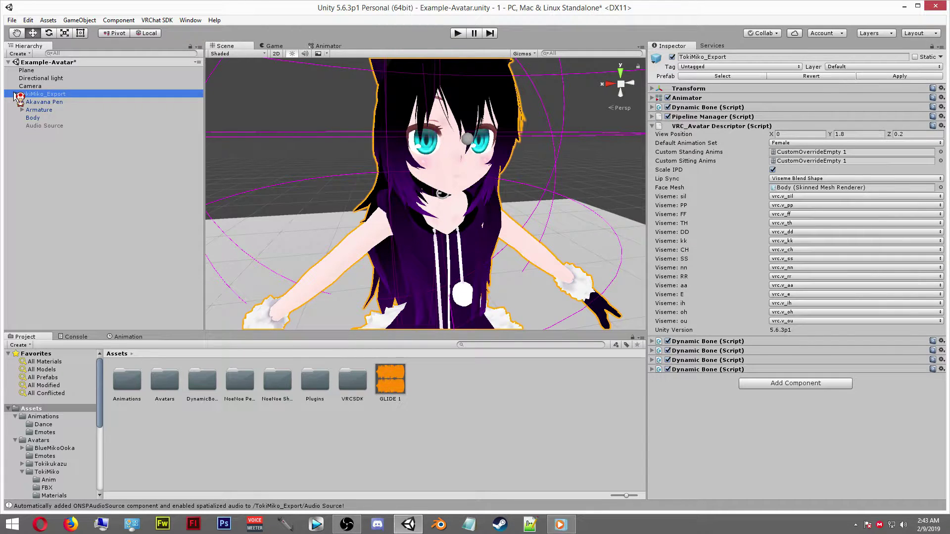
left_click(15, 95)
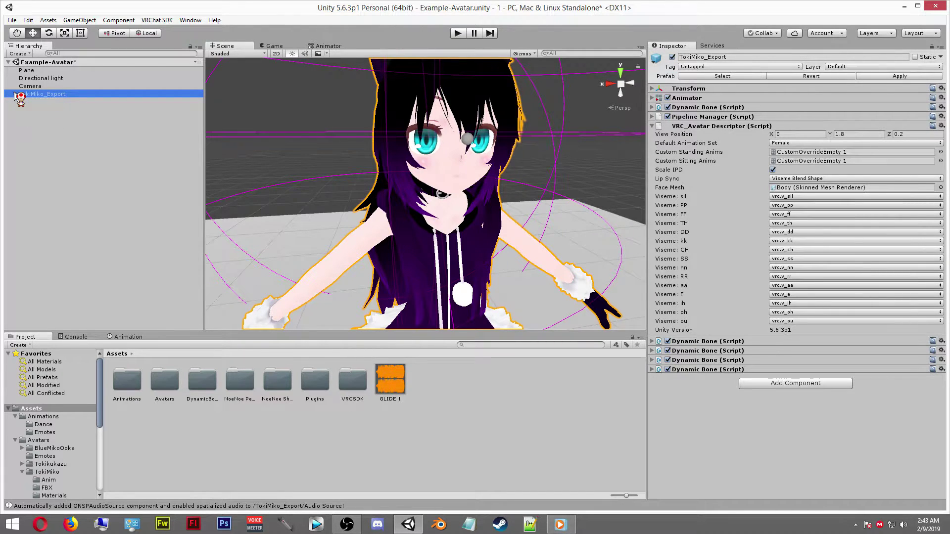
left_click(50, 139)
left_click(53, 93)
Step: Browse into VRCSDK > Examples > Sample Assets > Animation in the Project panel
double_click(358, 379)
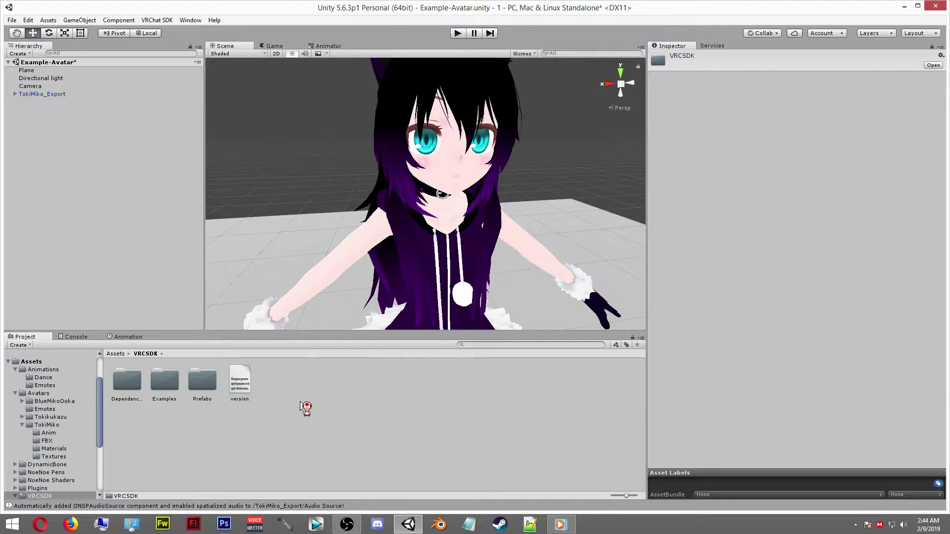
double_click(168, 383)
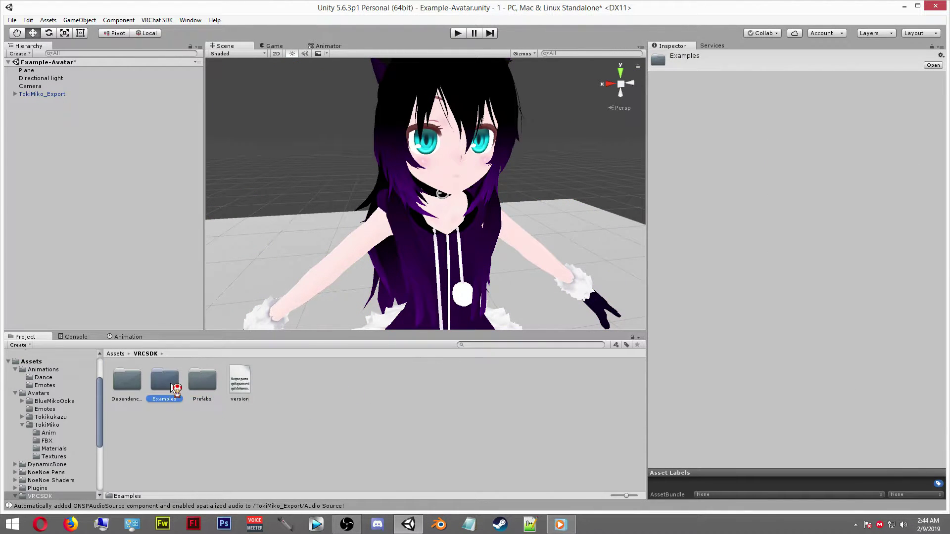
double_click(129, 382)
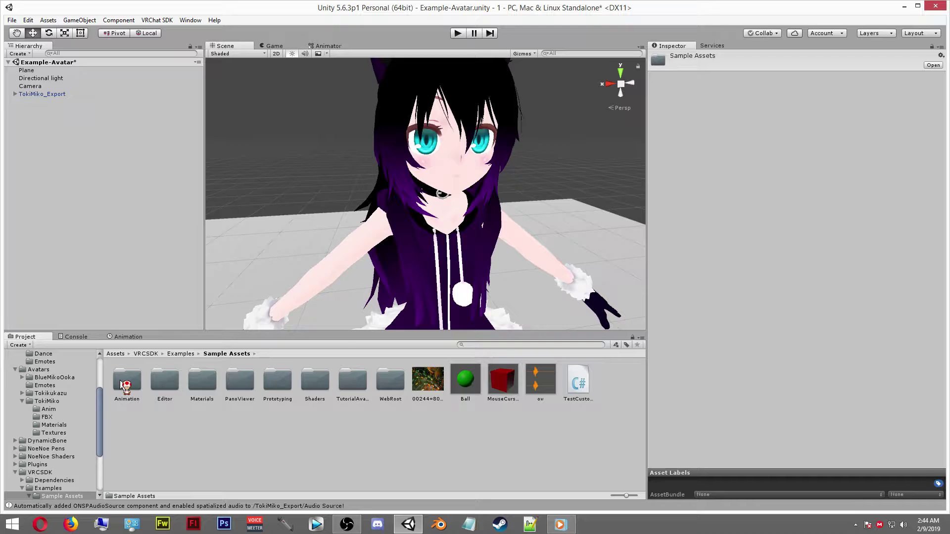
double_click(125, 383)
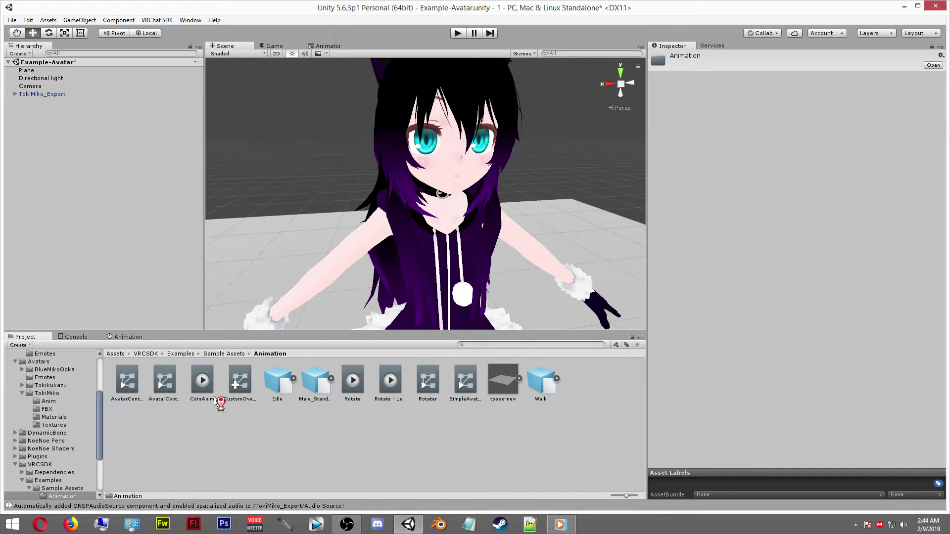
Step: Duplicate CustomOverrideEmpty as CustomOverrideEmpty 1 and move the copy to the Assets root
left_click(238, 387)
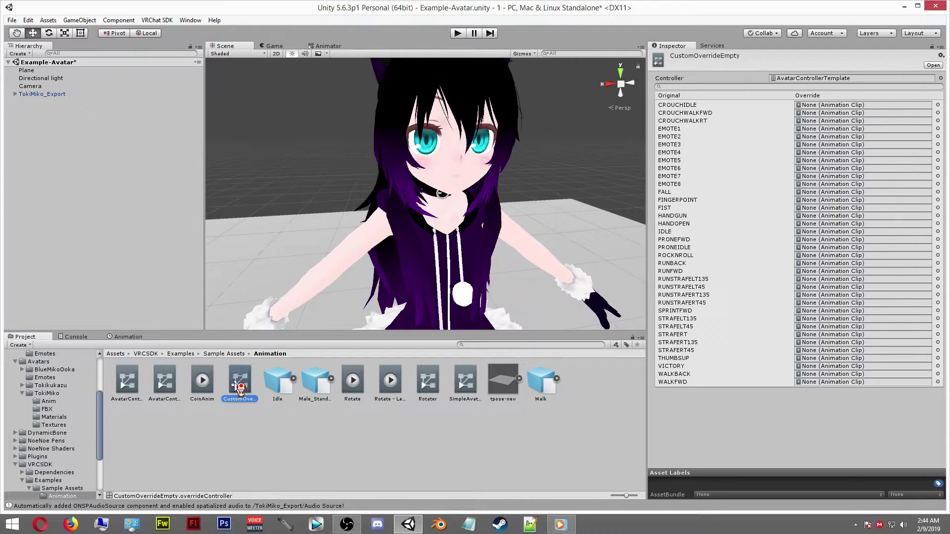
key("ctrl+d")
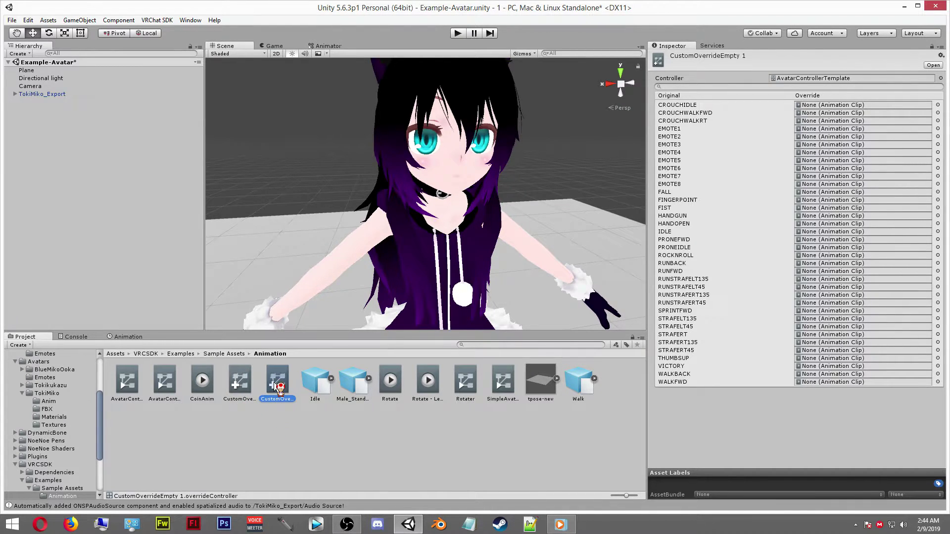
left_click_drag(277, 386, 49, 413)
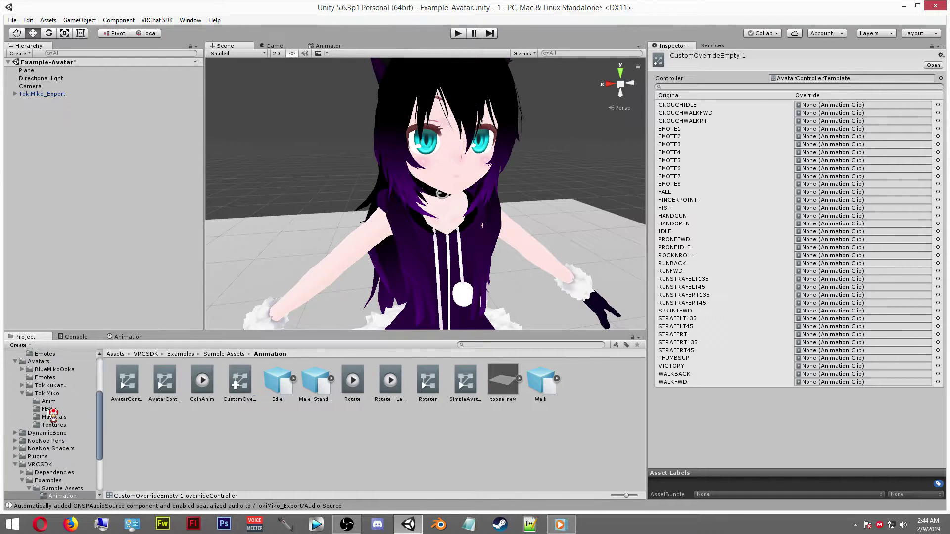
left_click(113, 353)
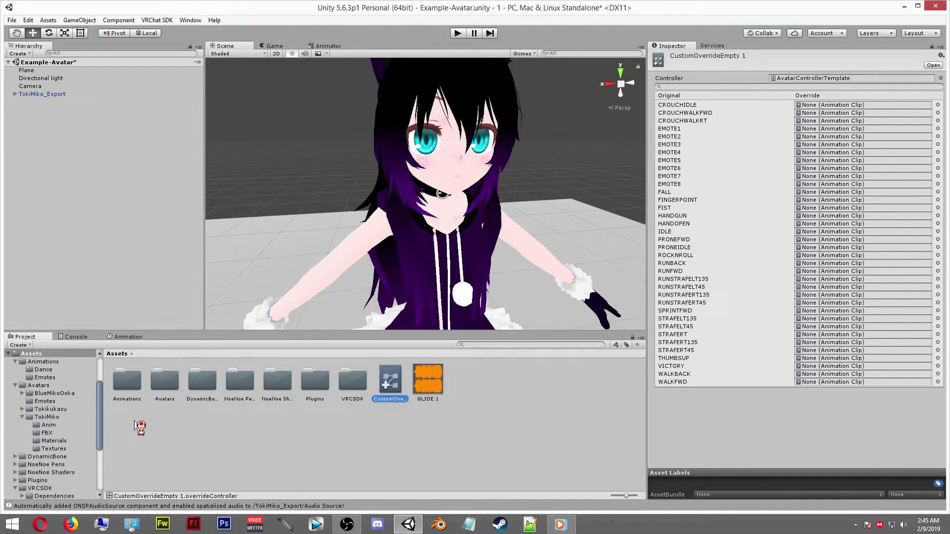
Step: Open Assets > Animations > Dance and select CustomOverrideEmpty 1 to show its overrides
left_click(127, 385)
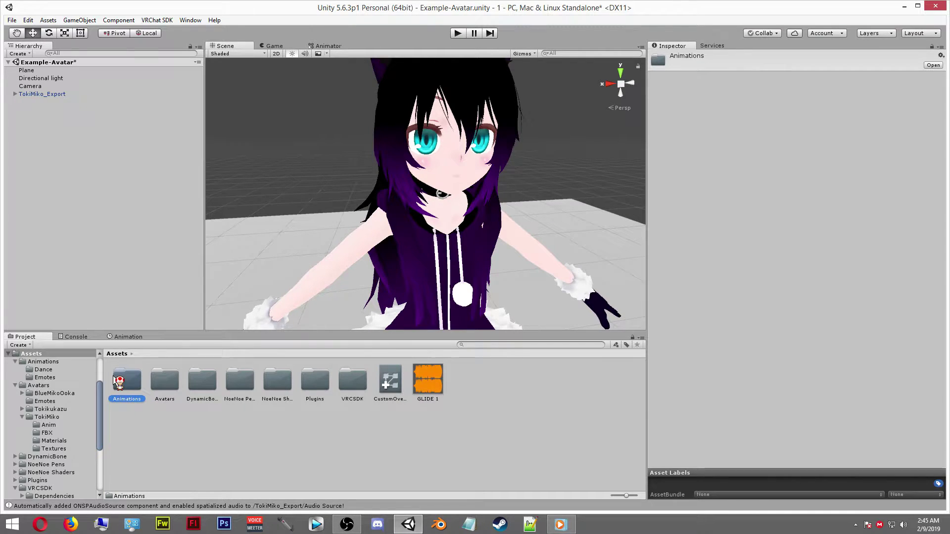
double_click(130, 387)
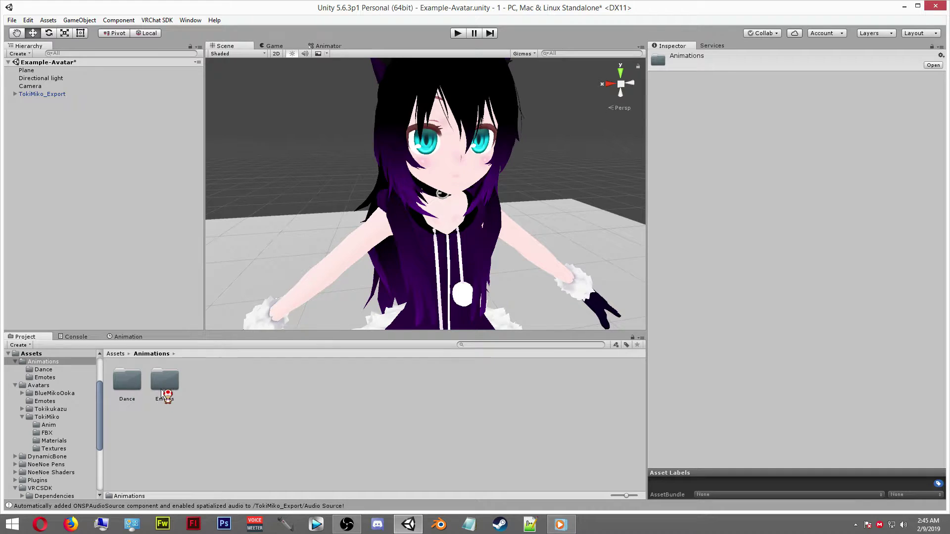
double_click(130, 384)
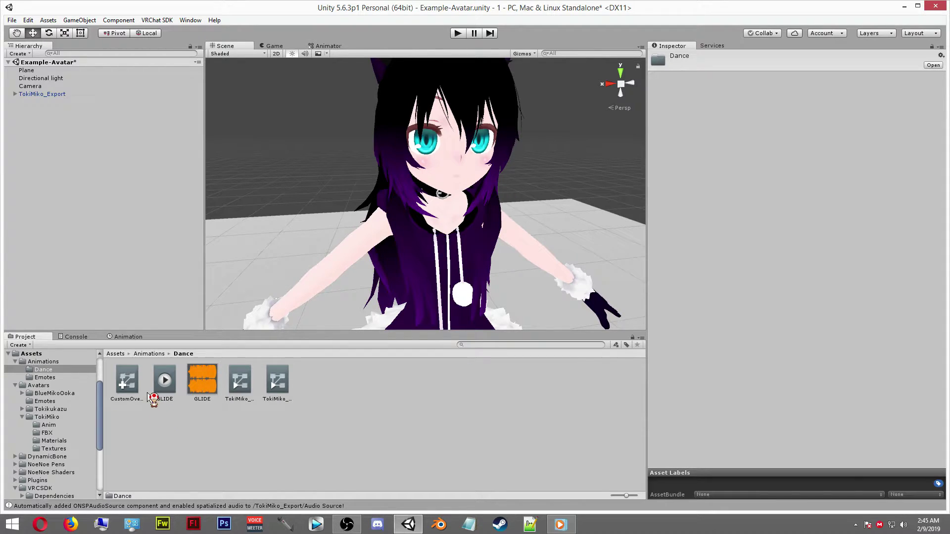
left_click(128, 388)
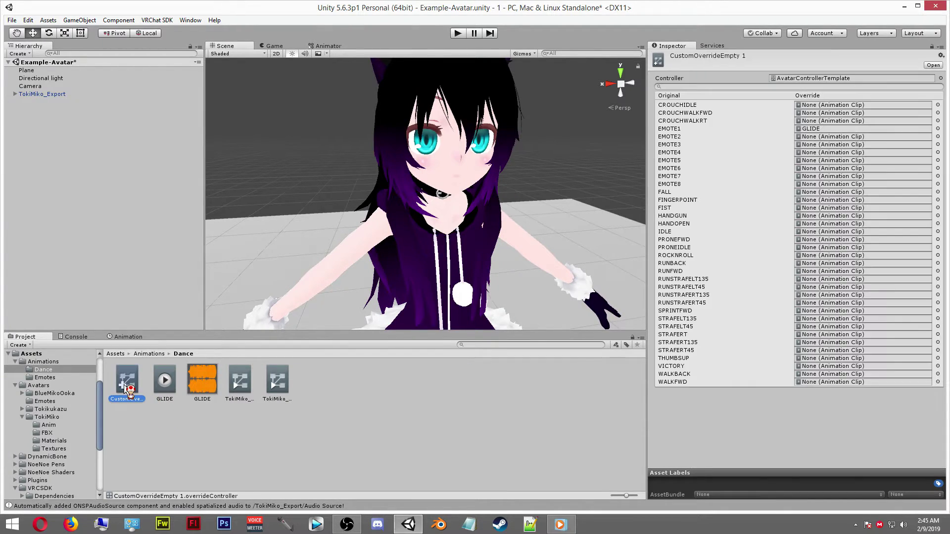
Step: Drag the GLIDE clip from the Dance folder into CustomOverrideEmpty 1's EMOTE1 override slot
left_click(165, 389)
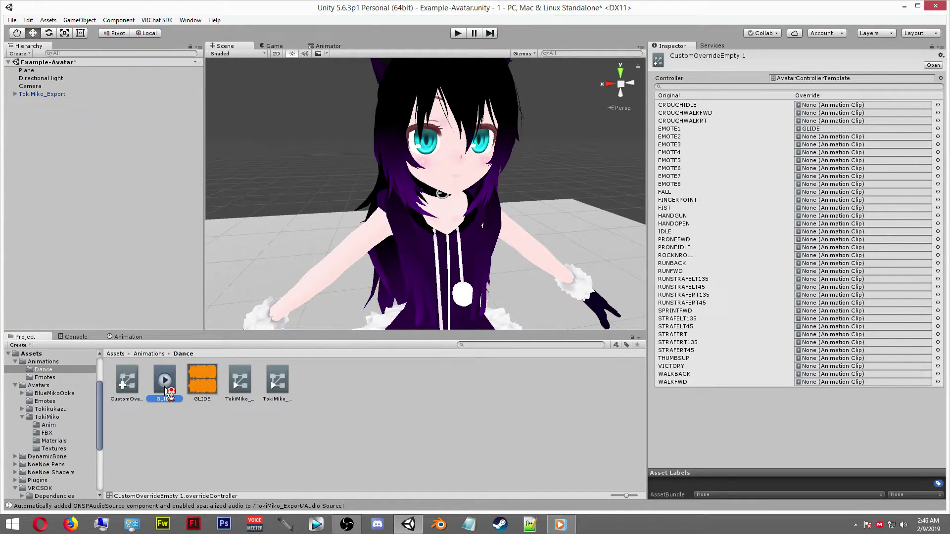
left_click_drag(167, 390, 317, 325)
left_click_drag(471, 251, 608, 210)
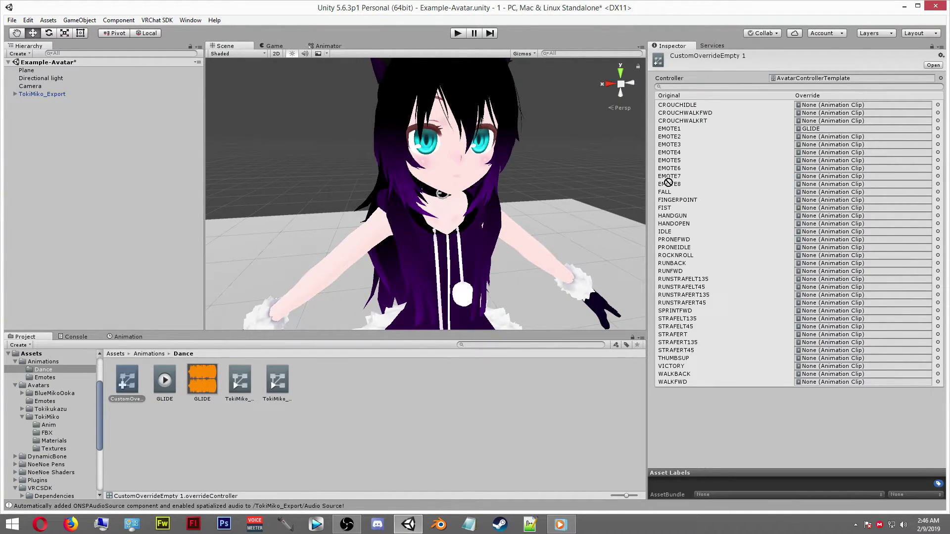
left_click_drag(775, 148, 819, 134)
Step: Check TokiMiko_Export's avatar descriptor, keeping Scale IPD enabled, then deselect the avatar
left_click(44, 95)
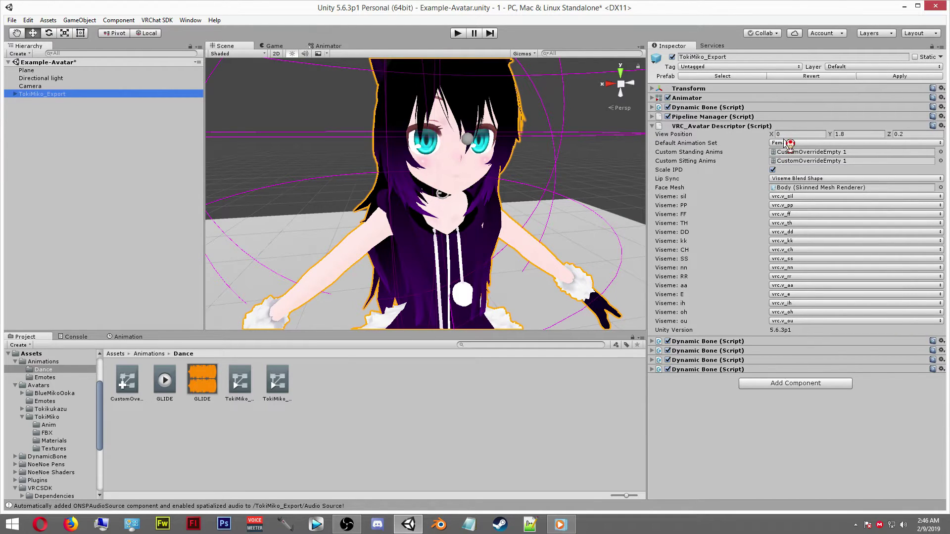
left_click(773, 170)
left_click(19, 119)
Step: Create an empty GameObject with an Audio Source child and give it the GLIDE audio clip
right_click(20, 118)
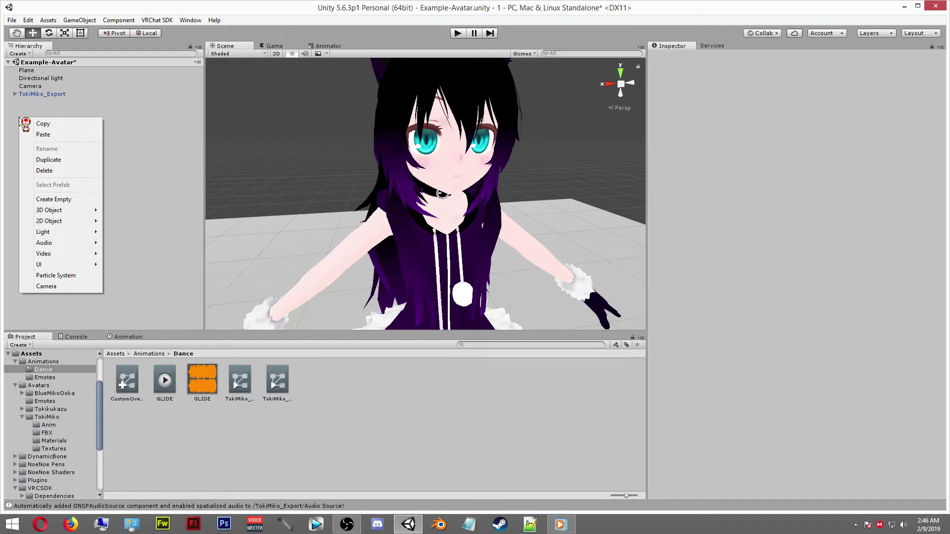
left_click(70, 200)
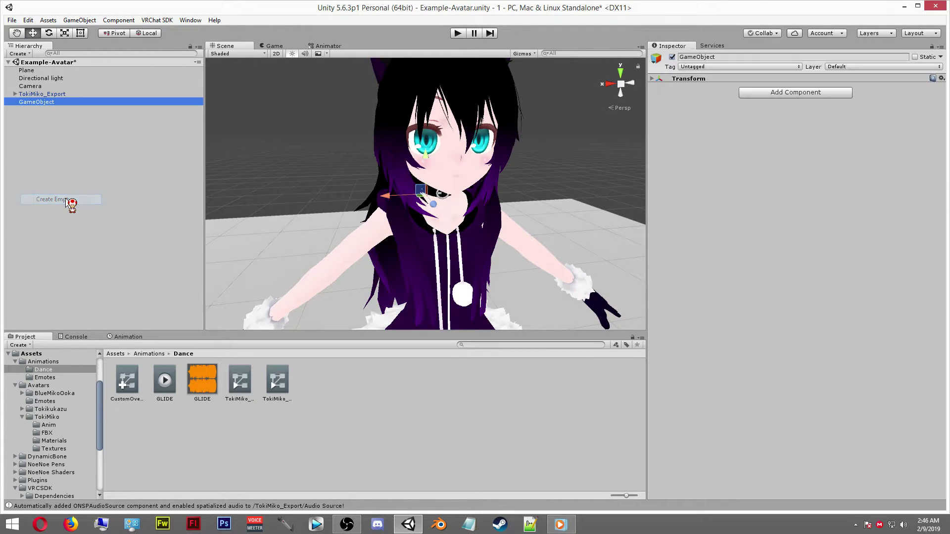
right_click(54, 105)
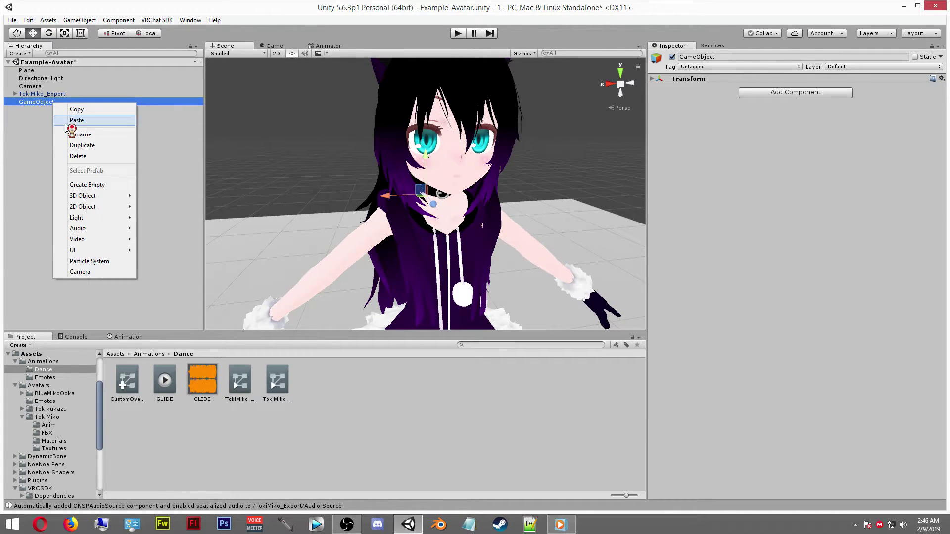
mouse_move(97, 231)
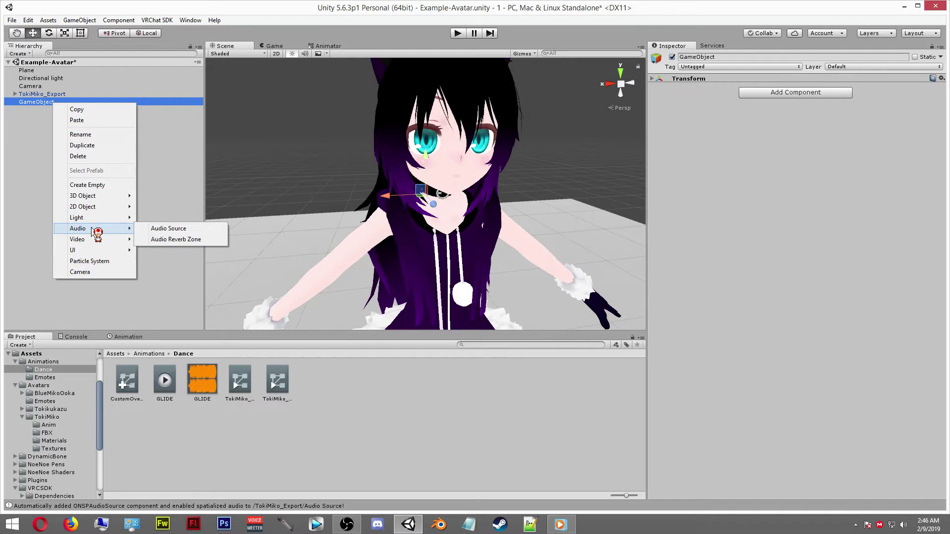
left_click(181, 234)
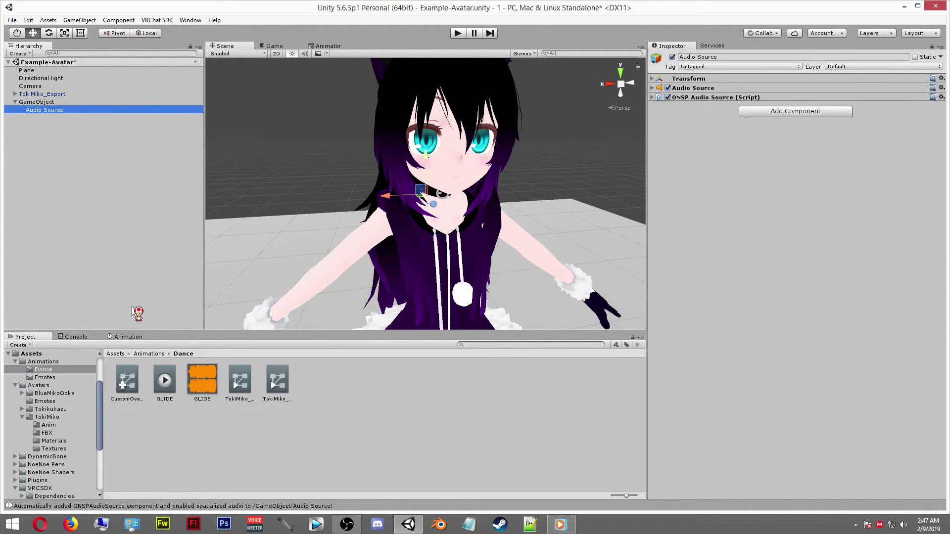
left_click(193, 383)
left_click_drag(193, 382, 48, 113)
Step: Add a VRC_Avatar Descriptor to Audio Source with CustomOverrideEmpty 1 as standing and sitting anims
left_click(57, 135)
left_click(52, 112)
left_click(760, 112)
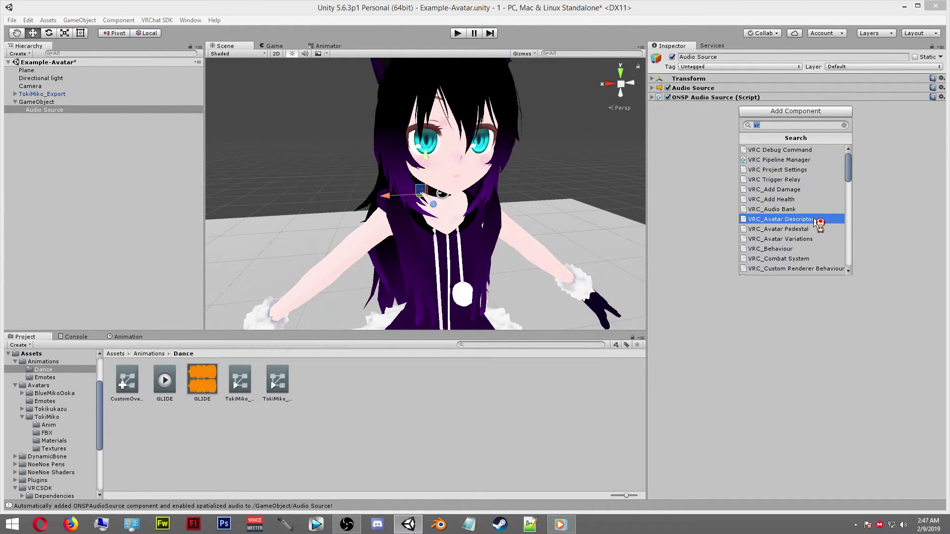
left_click(818, 222)
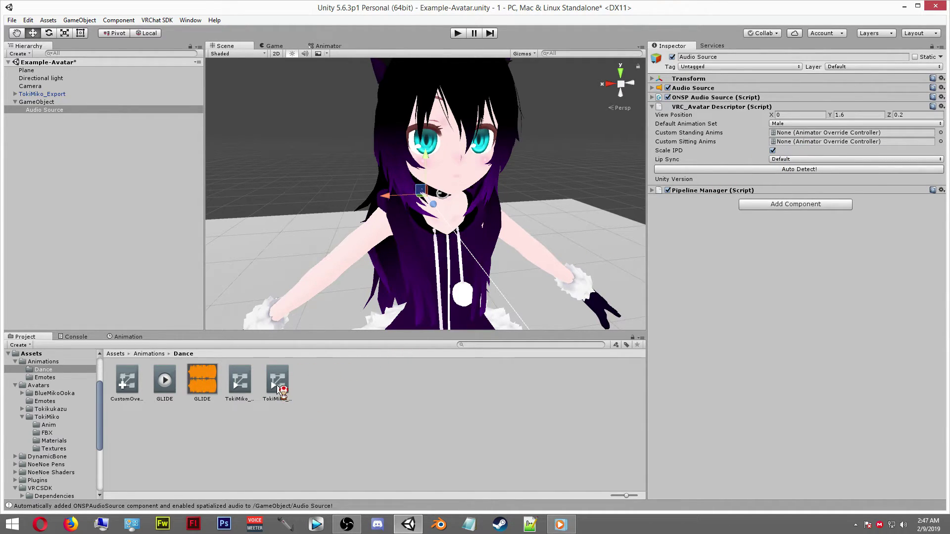
left_click_drag(203, 386, 422, 229)
left_click_drag(591, 185, 695, 179)
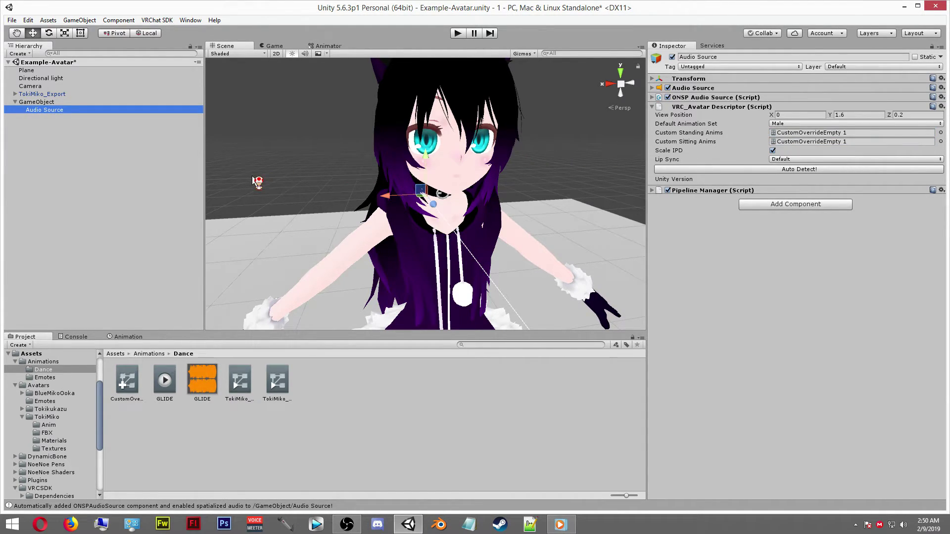
Step: Collapse GameObject in the Hierarchy, select it and untick its active checkbox
left_click(16, 102)
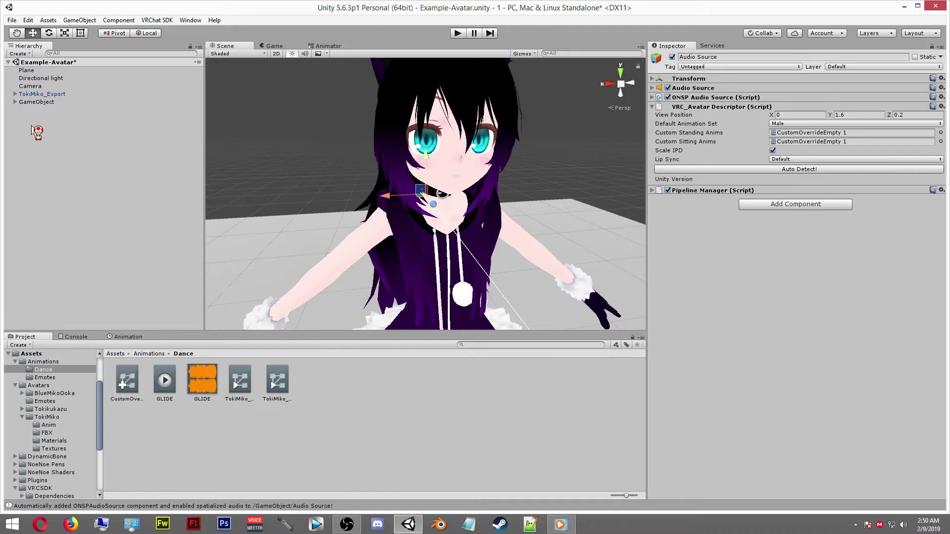
left_click(48, 103)
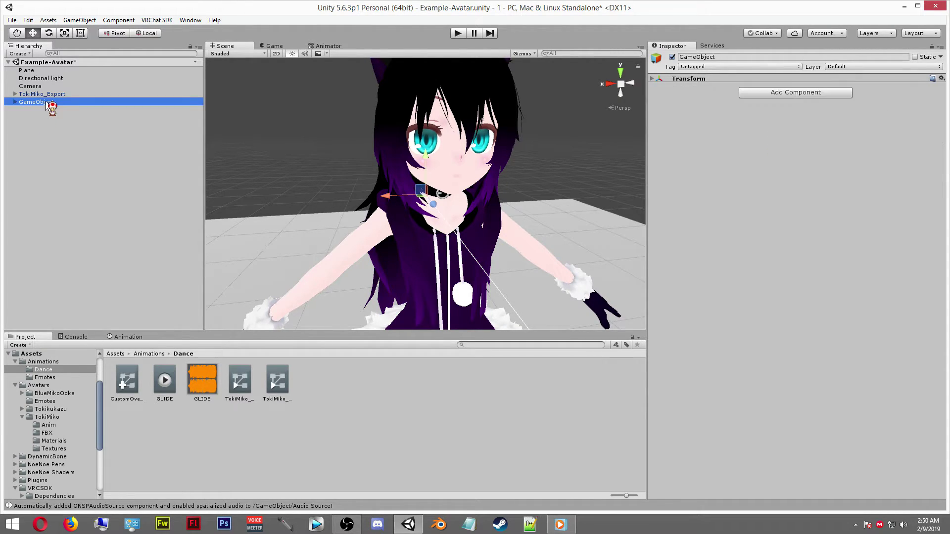
left_click(673, 58)
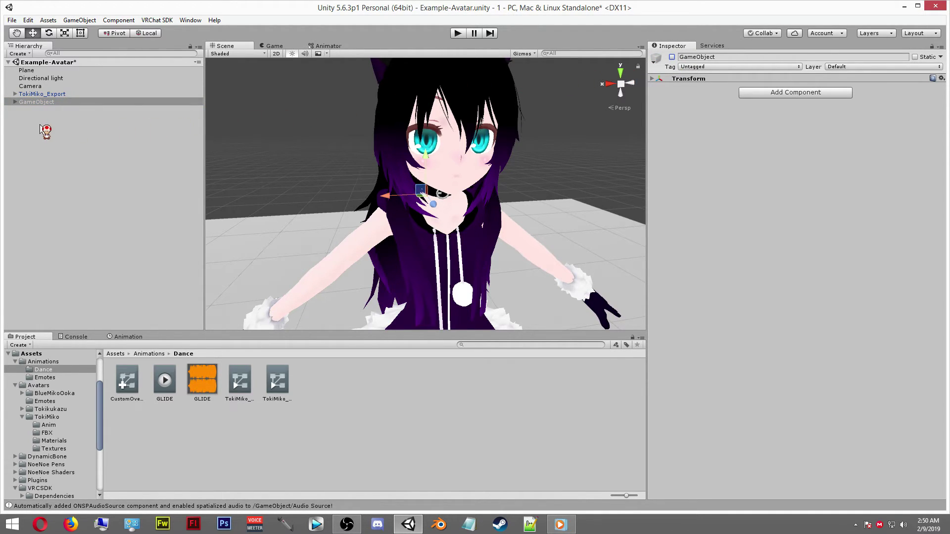
Step: Apply the GLIDE animation clip to TokiMiko_Export, collapse its children, and enter play mode
left_click(64, 94)
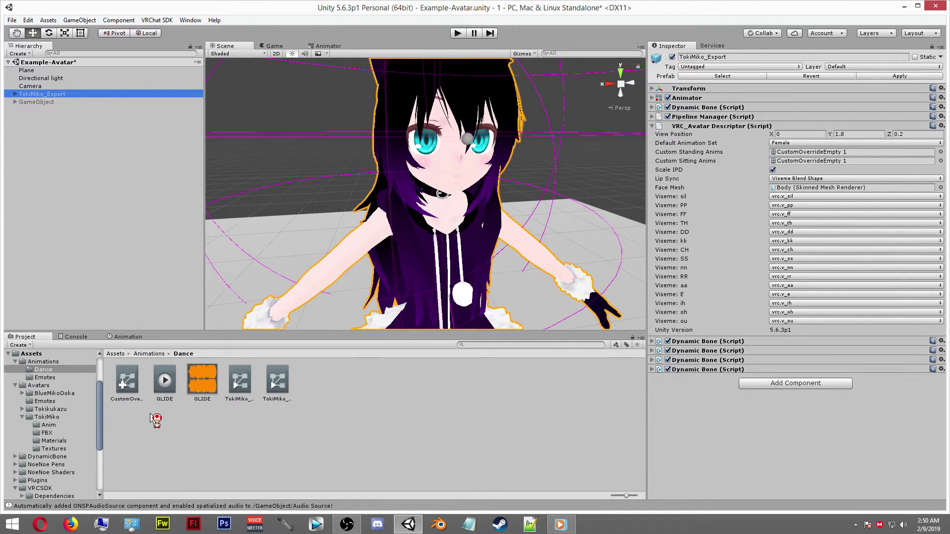
left_click(164, 384)
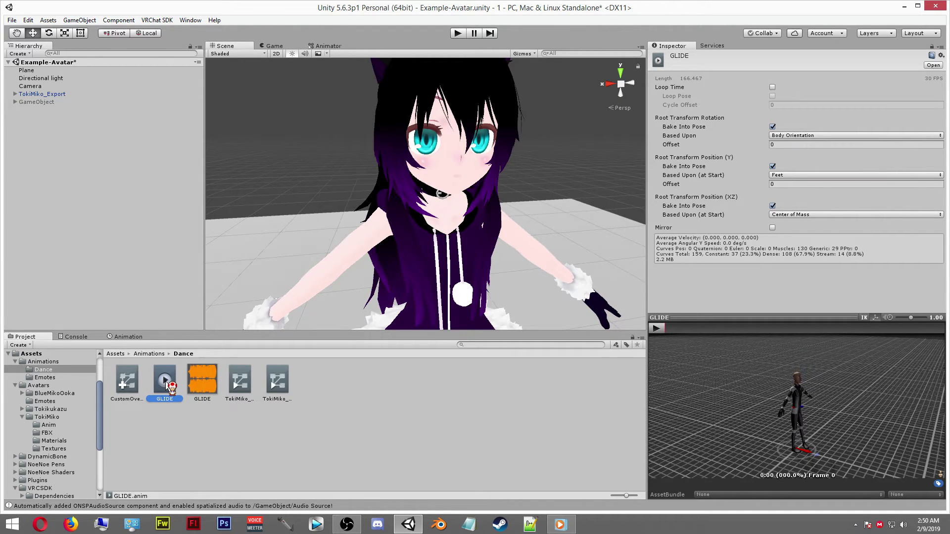
left_click_drag(166, 383, 94, 250)
left_click_drag(48, 131, 59, 98)
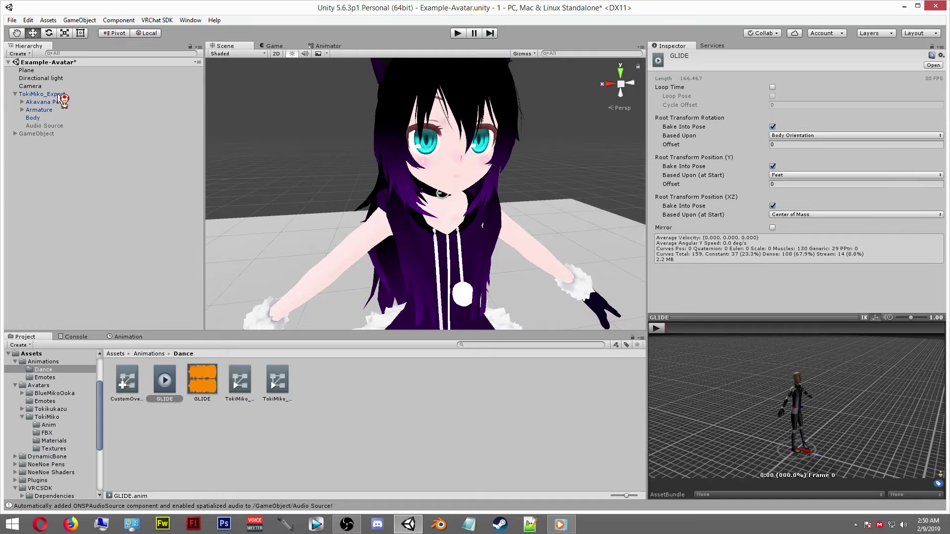
left_click(14, 95)
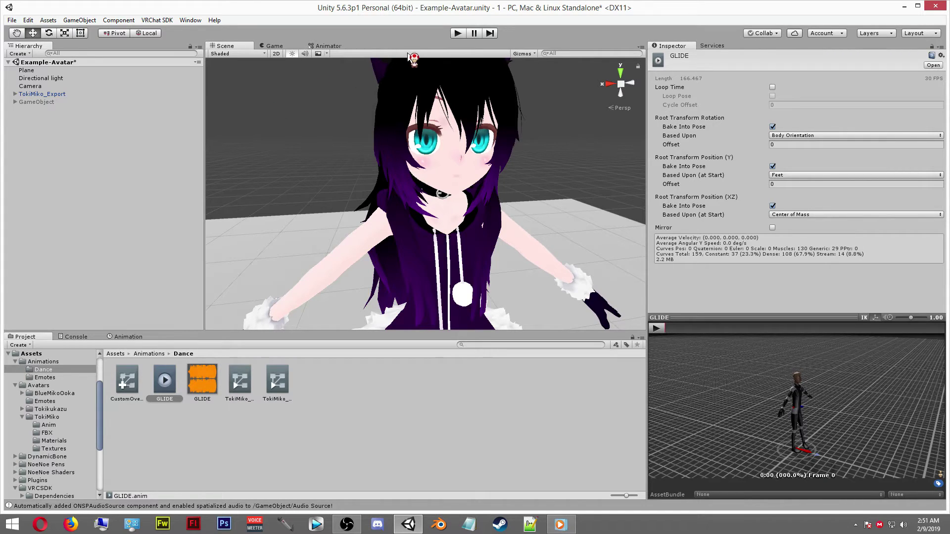
left_click(458, 33)
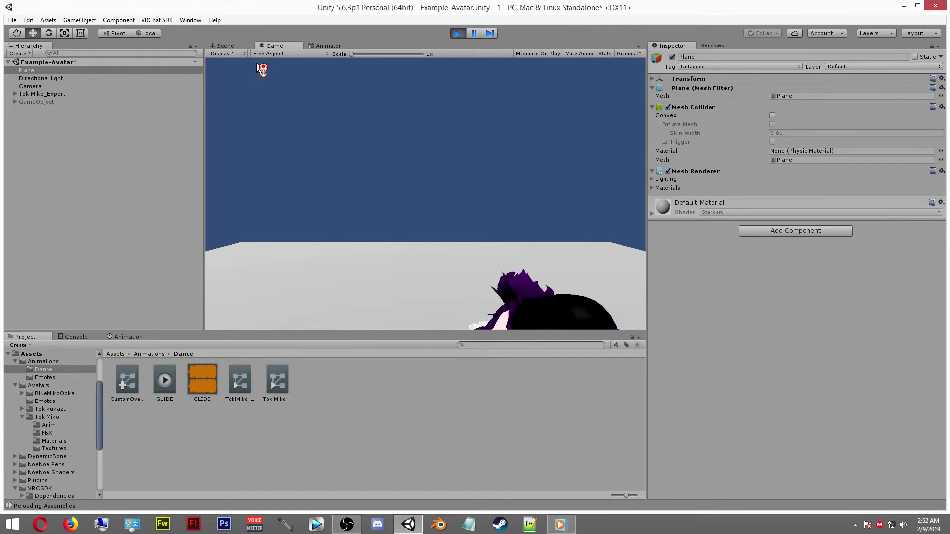
Step: Switch to the Scene view during play mode and deselect the Plane
left_click(236, 45)
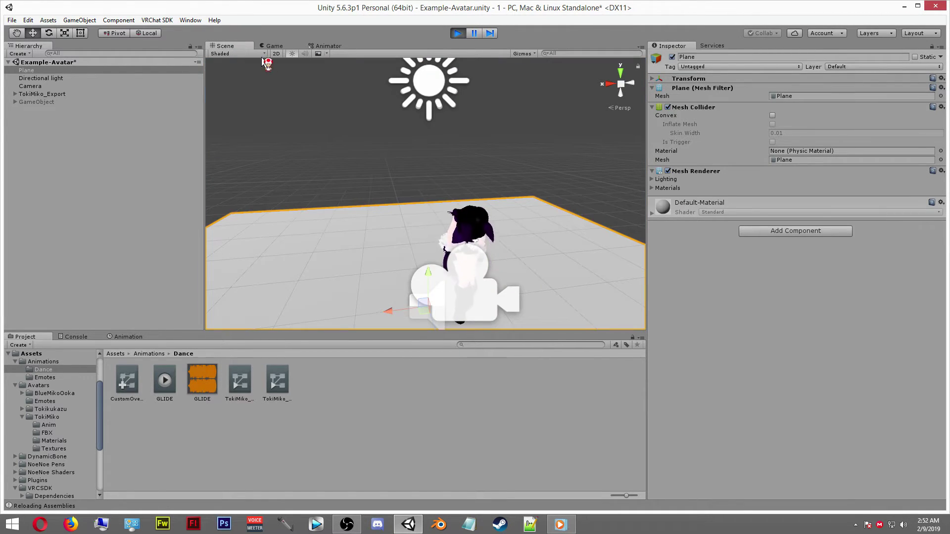
left_click(577, 154)
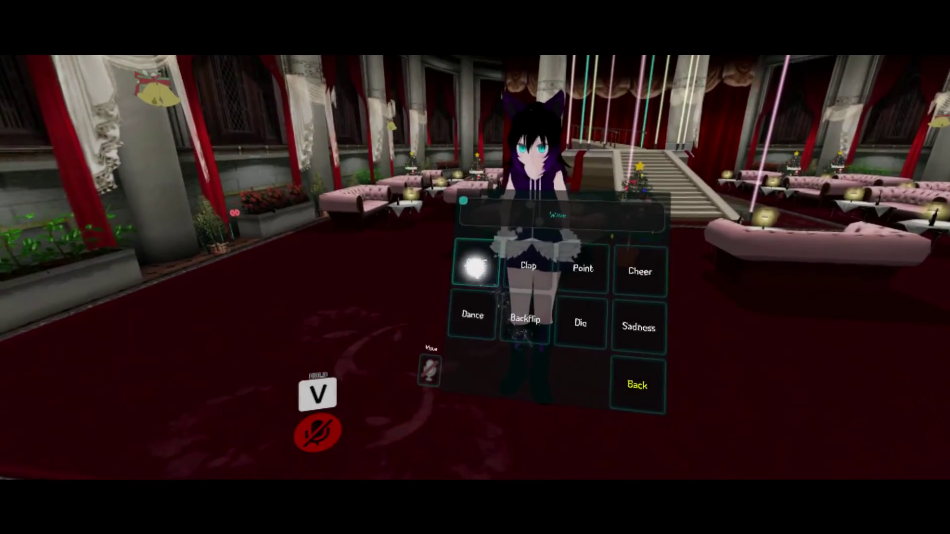
Step: Play the GLIDE emote, then toggle the microphone with the V key
left_click(475, 267)
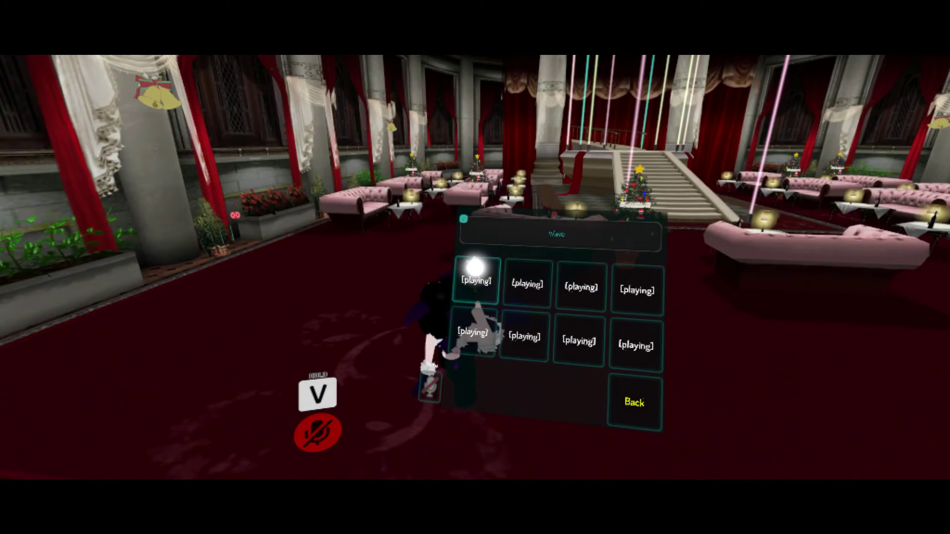
key("v")
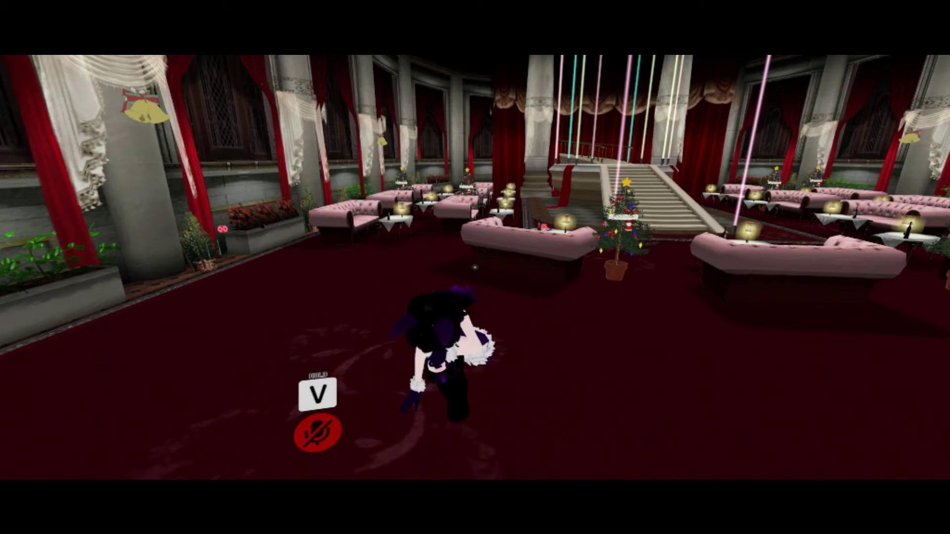
key("v")
key("v")
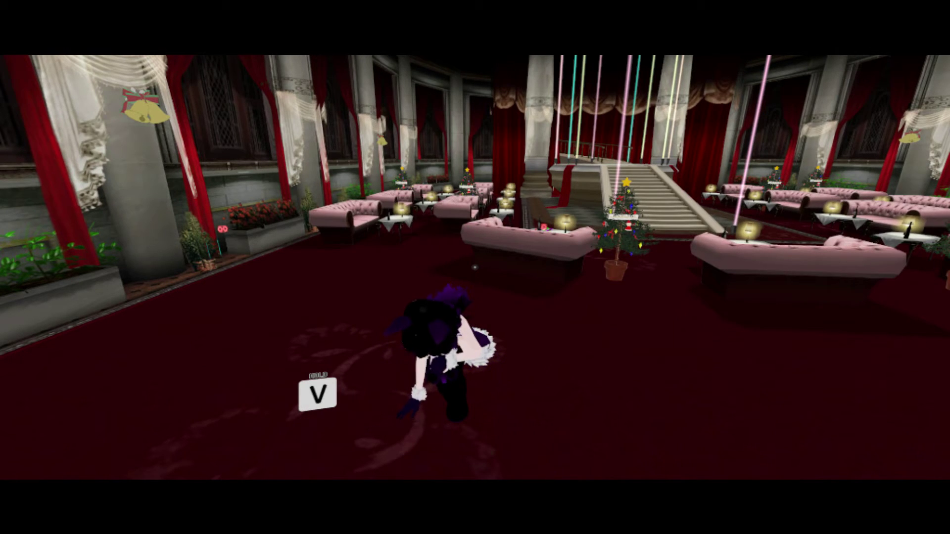
key("v")
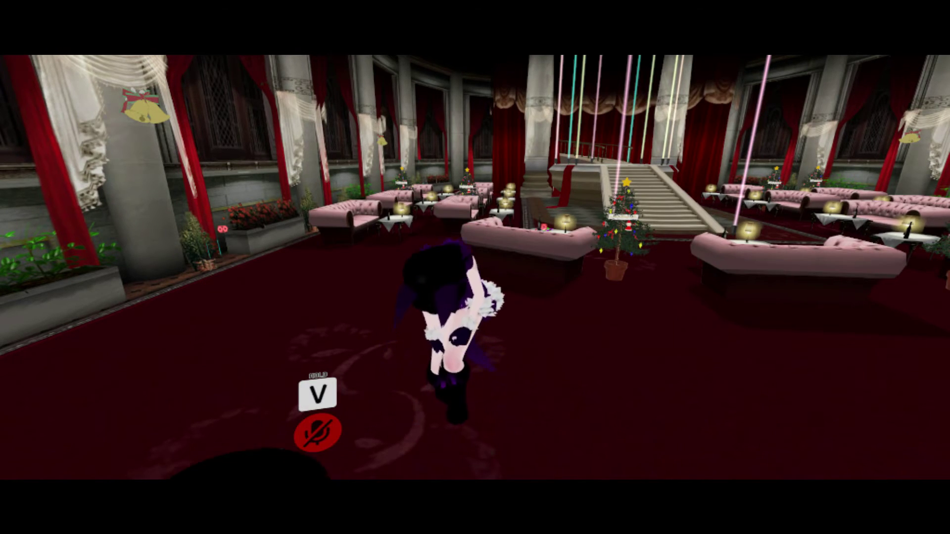
key("v")
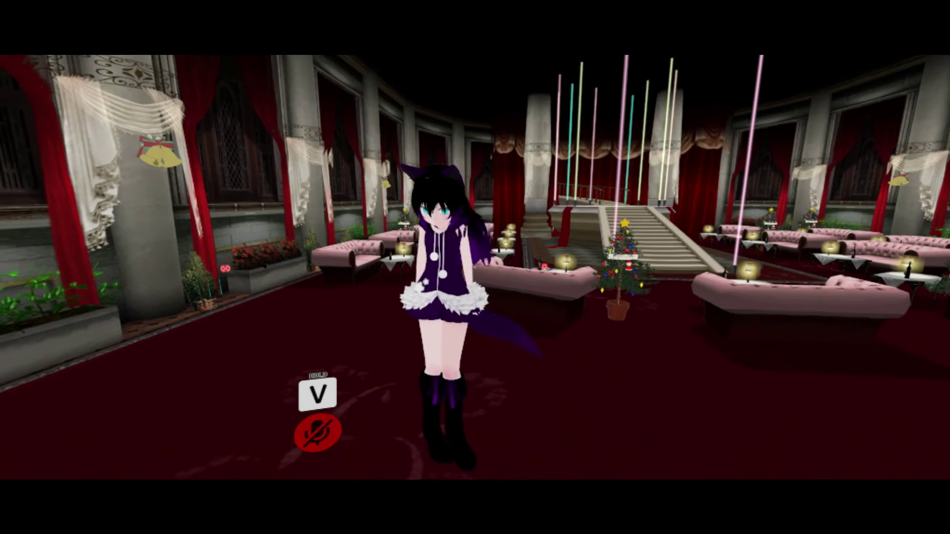
key("v")
key("v")
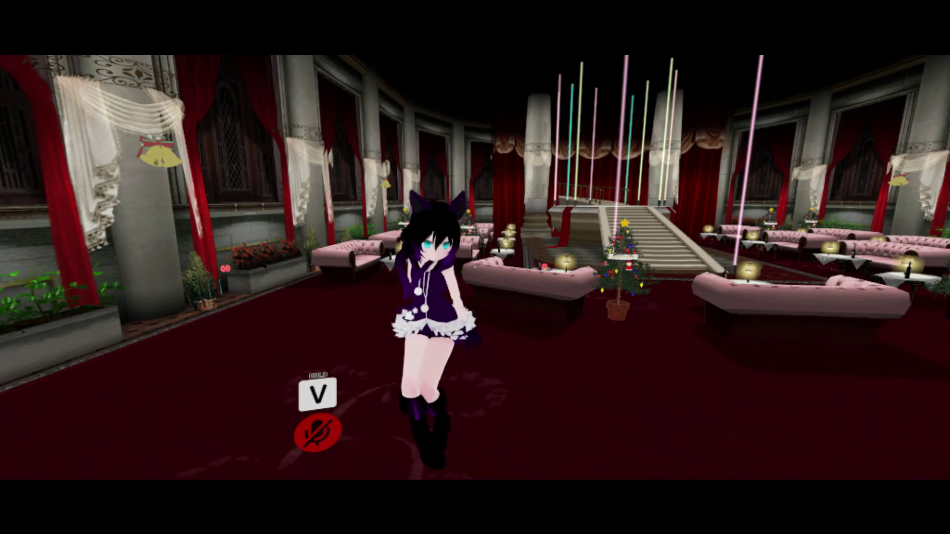
key("v")
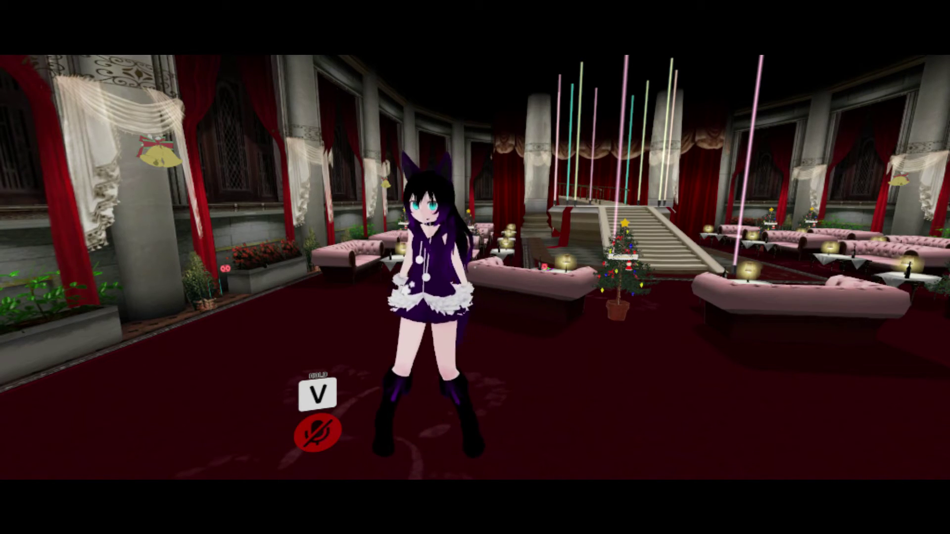
key("v")
key("v")
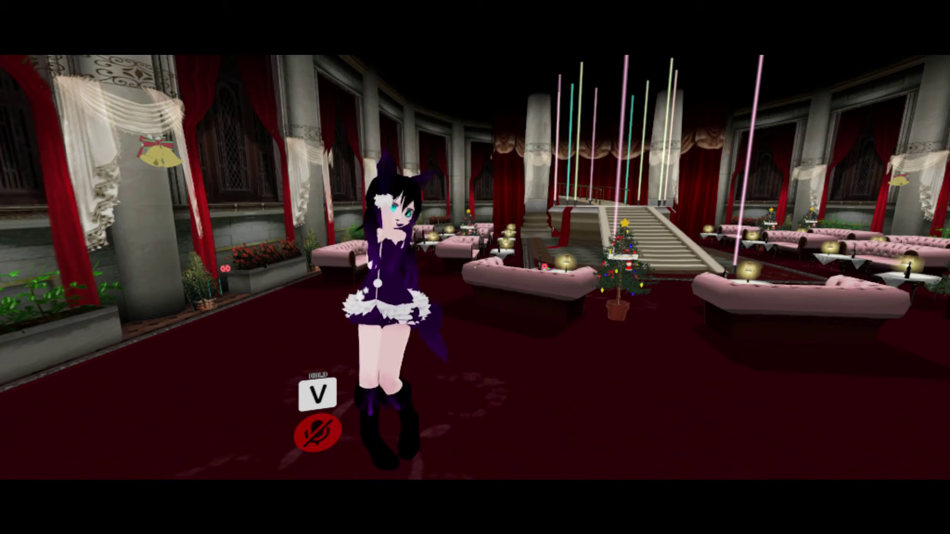
key("v")
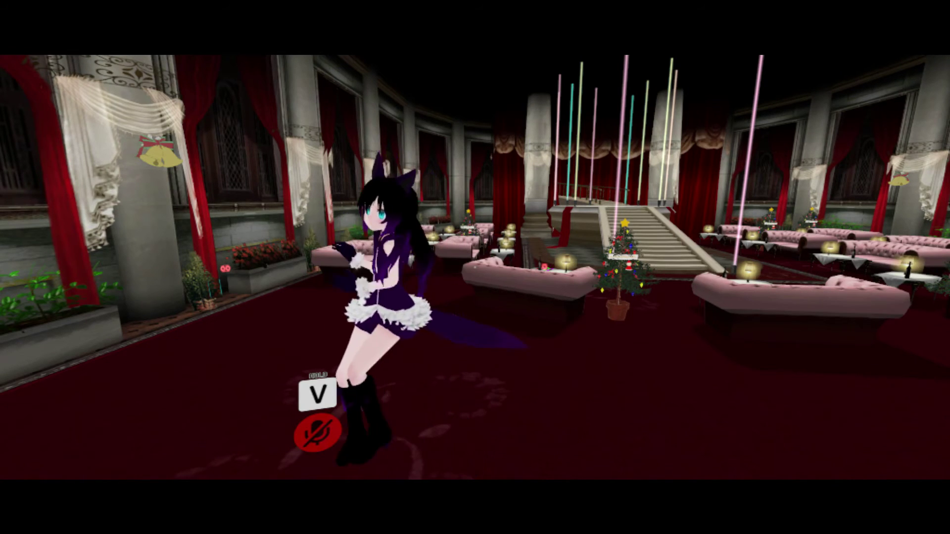
key("v")
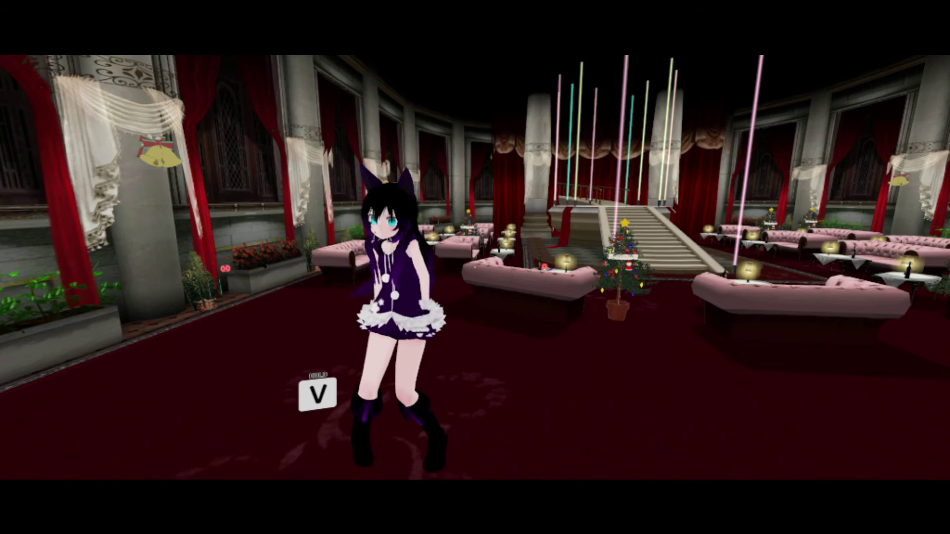
key("v")
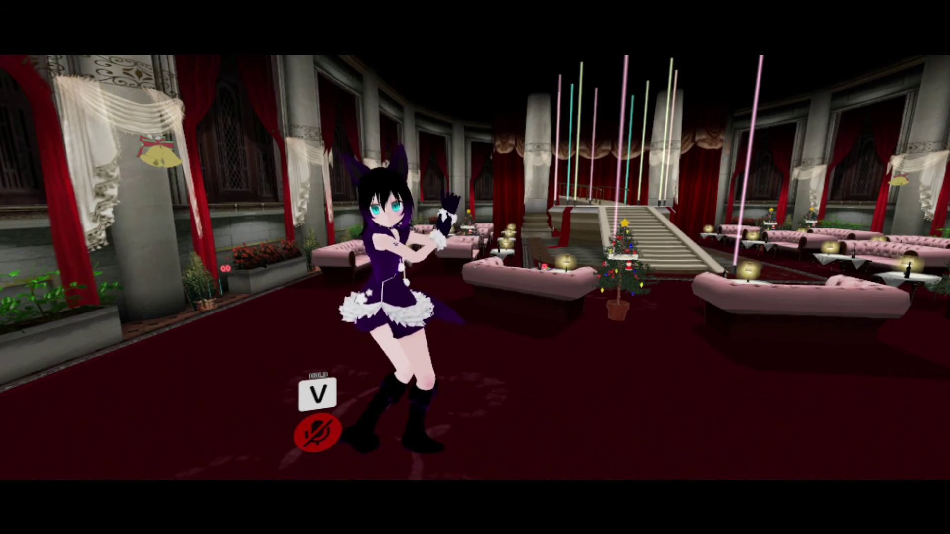
key("v")
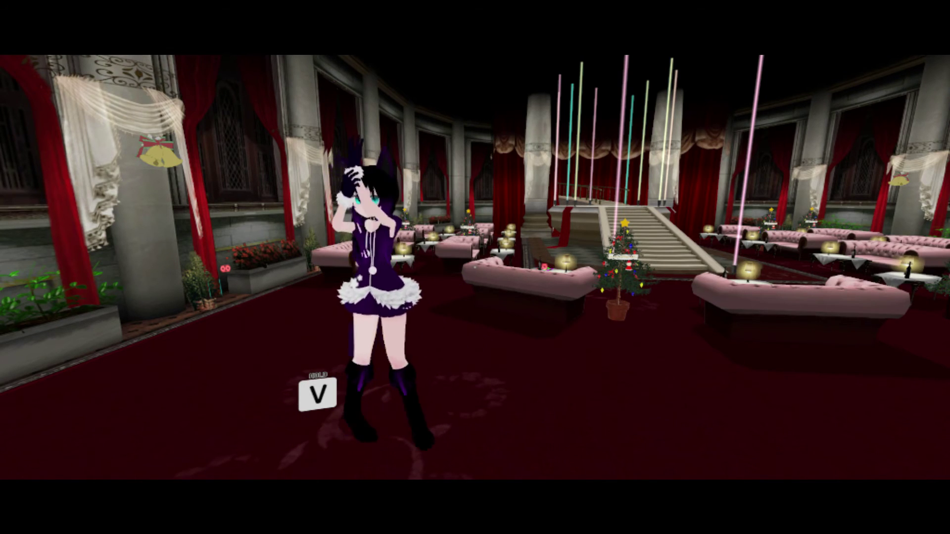
key("v")
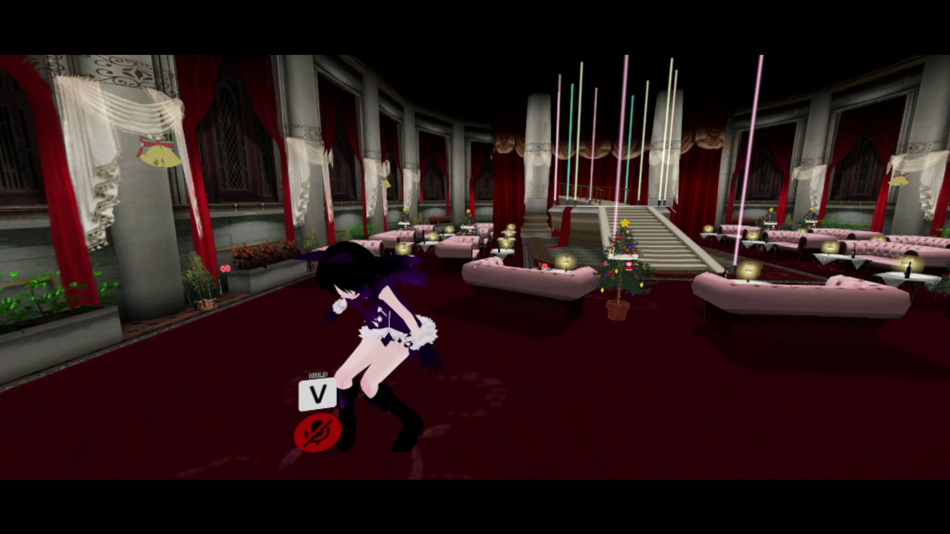